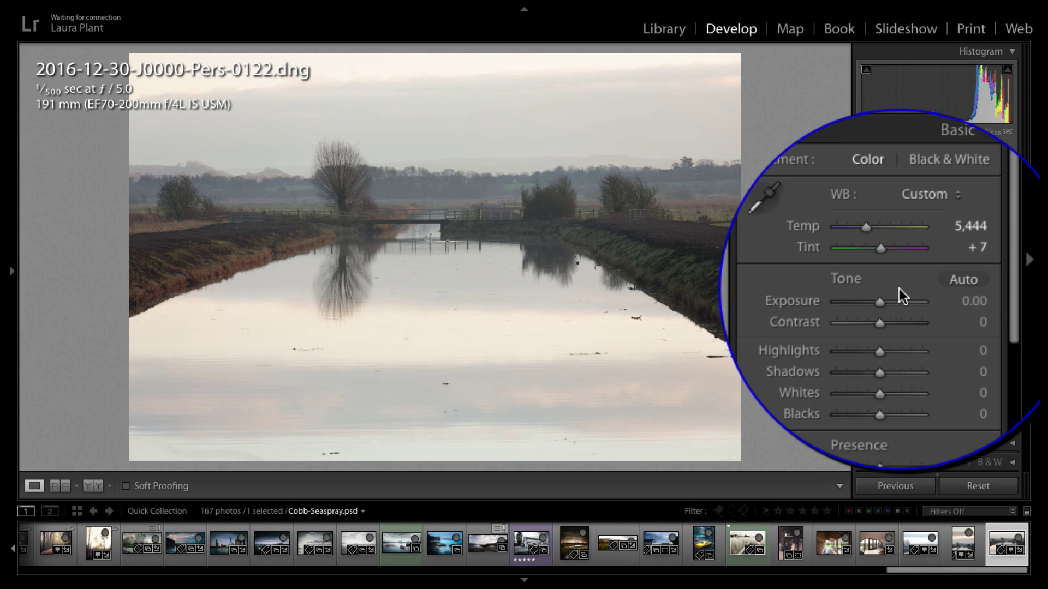
- Apply Auto tone, then refine with clipping preview: Highlights −93, Whites +24, Blacks −50
{"action": "left_click", "coordinate": [958, 284]}
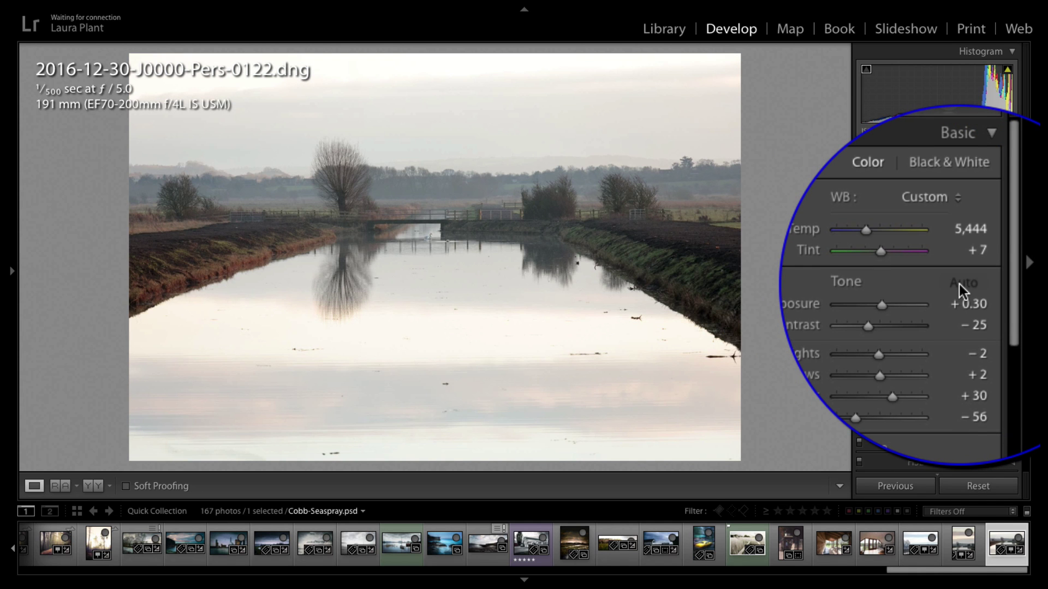
{"action": "scroll", "coordinate": [892, 319], "scroll_direction": "down", "scroll_amount": 1}
{"action": "key", "text": "alt"}
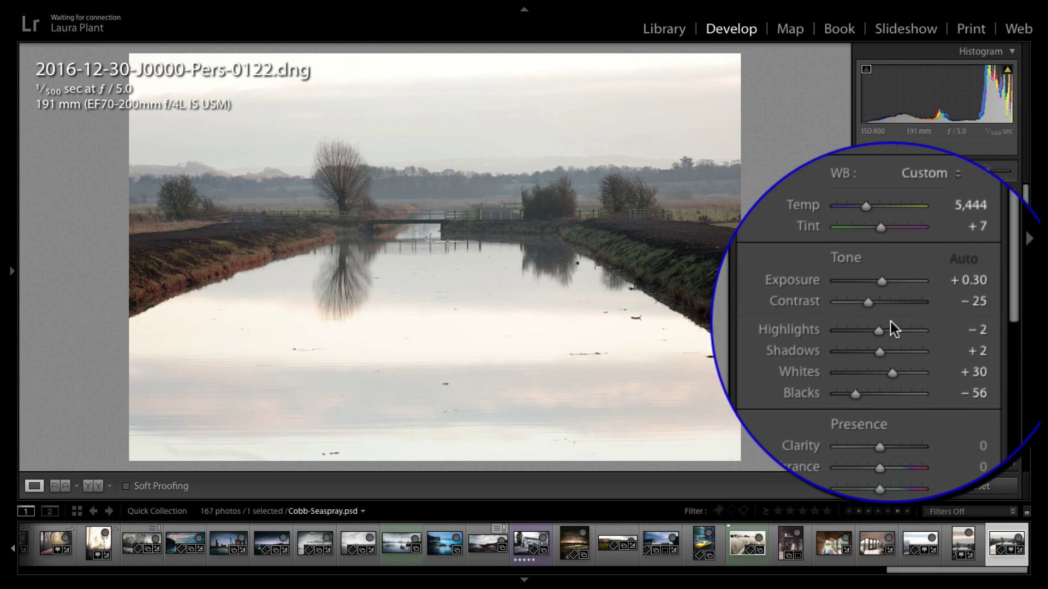
{"action": "key", "text": "alt"}
{"action": "left_click_drag", "start_coordinate": [880, 328], "coordinate": [856, 332]}
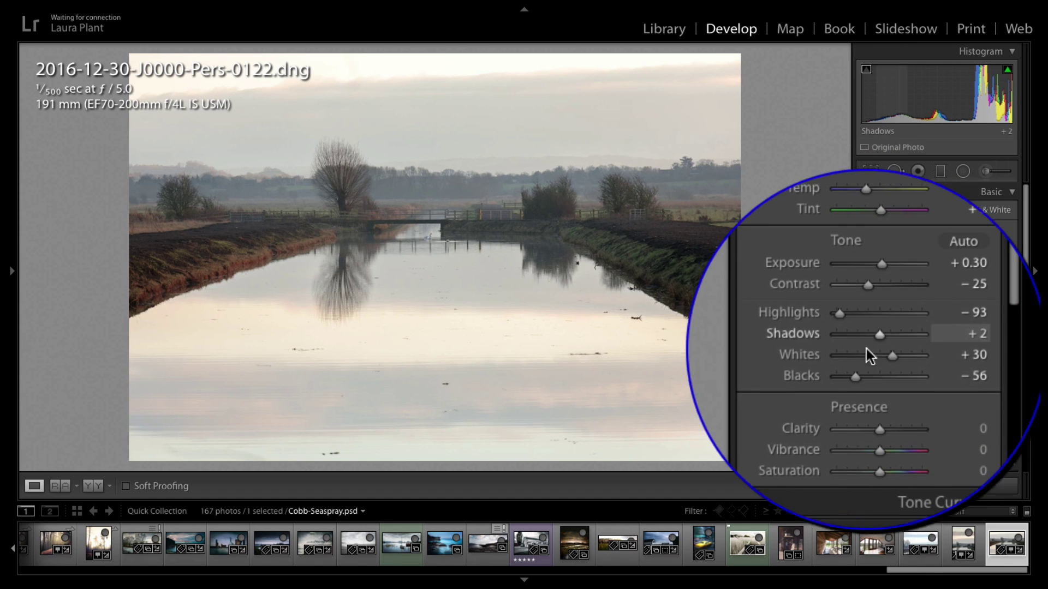
{"action": "left_click_drag", "start_coordinate": [890, 354], "coordinate": [888, 353]}
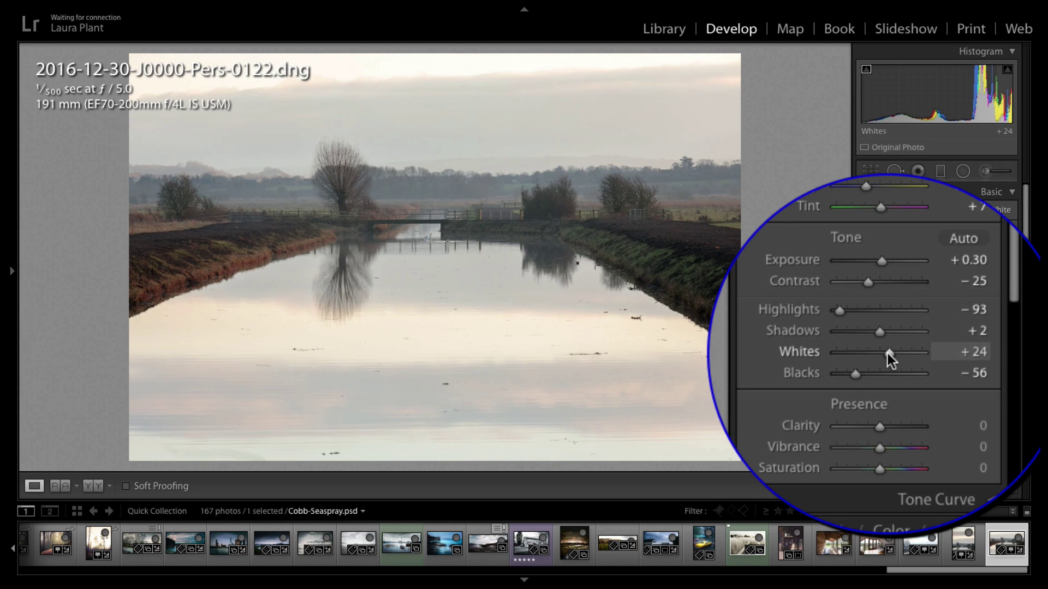
{"action": "key", "text": "alt"}
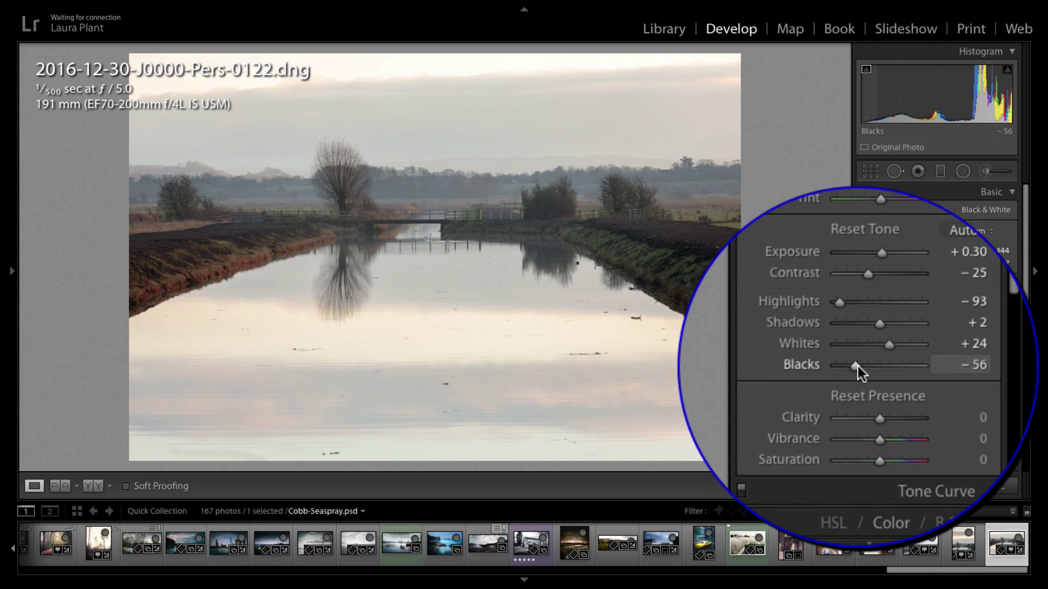
{"action": "left_click_drag", "start_coordinate": [856, 366], "coordinate": [857, 367]}
{"action": "left_click_drag", "start_coordinate": [928, 367], "coordinate": [931, 366]}
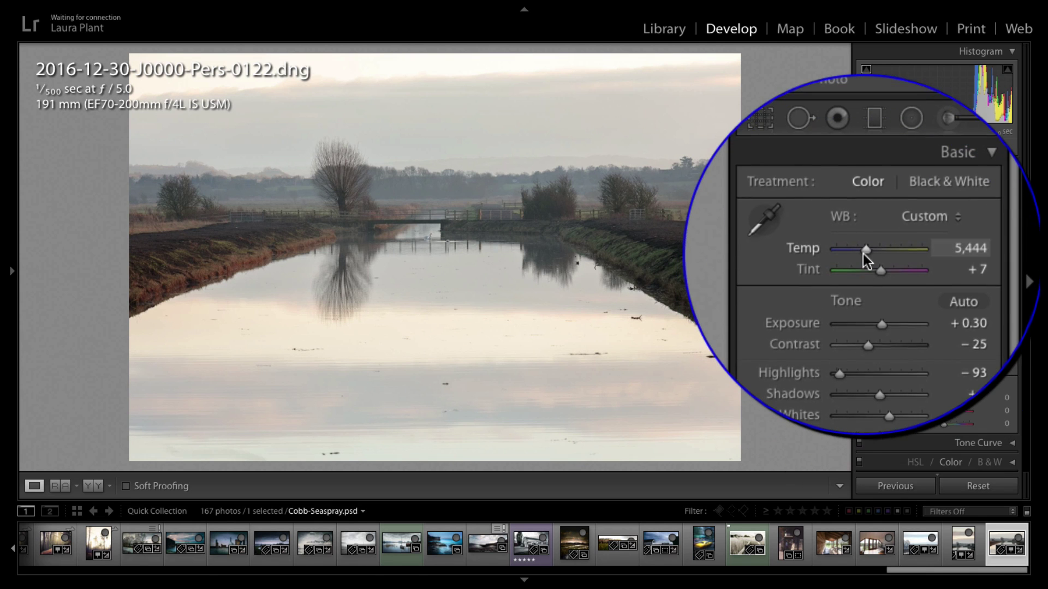
- Warm the white balance to Temp 6,063 with Tint settled at +7
{"action": "left_click_drag", "start_coordinate": [863, 253], "coordinate": [870, 253]}
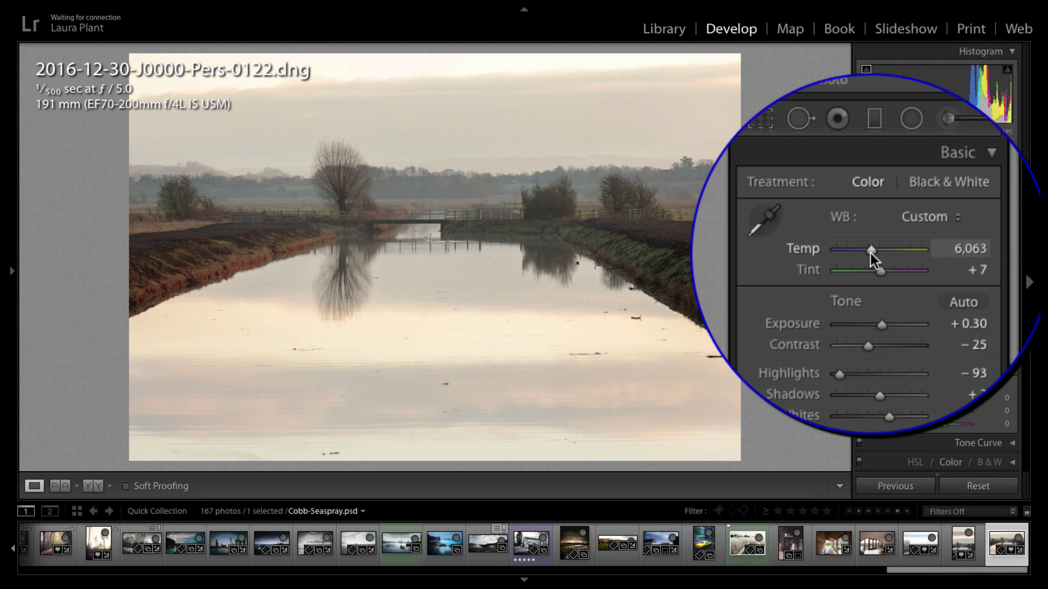
{"action": "left_click_drag", "start_coordinate": [880, 265], "coordinate": [883, 264]}
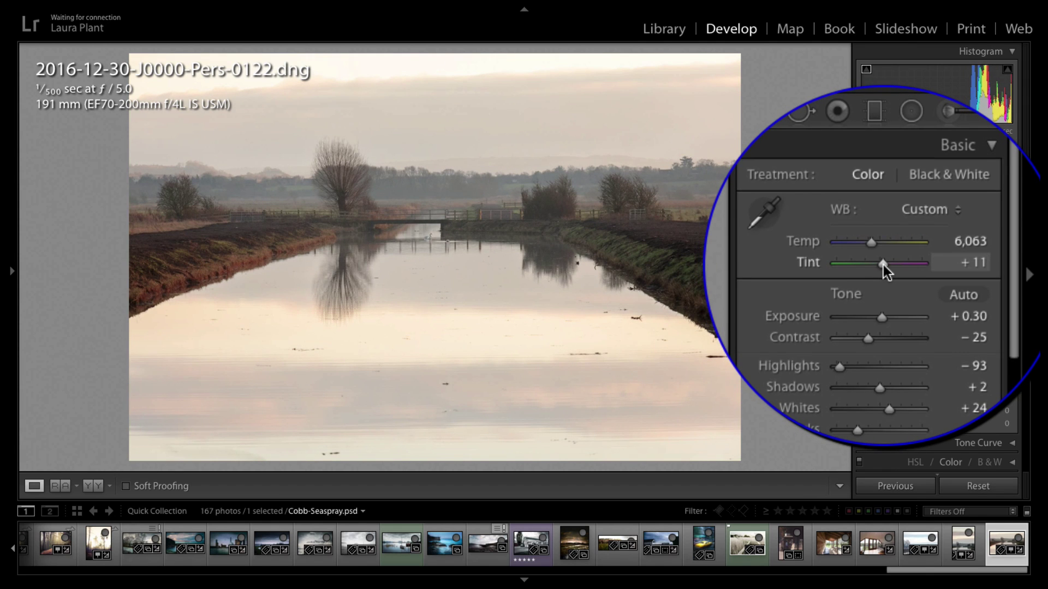
{"action": "left_click_drag", "start_coordinate": [882, 264], "coordinate": [882, 264]}
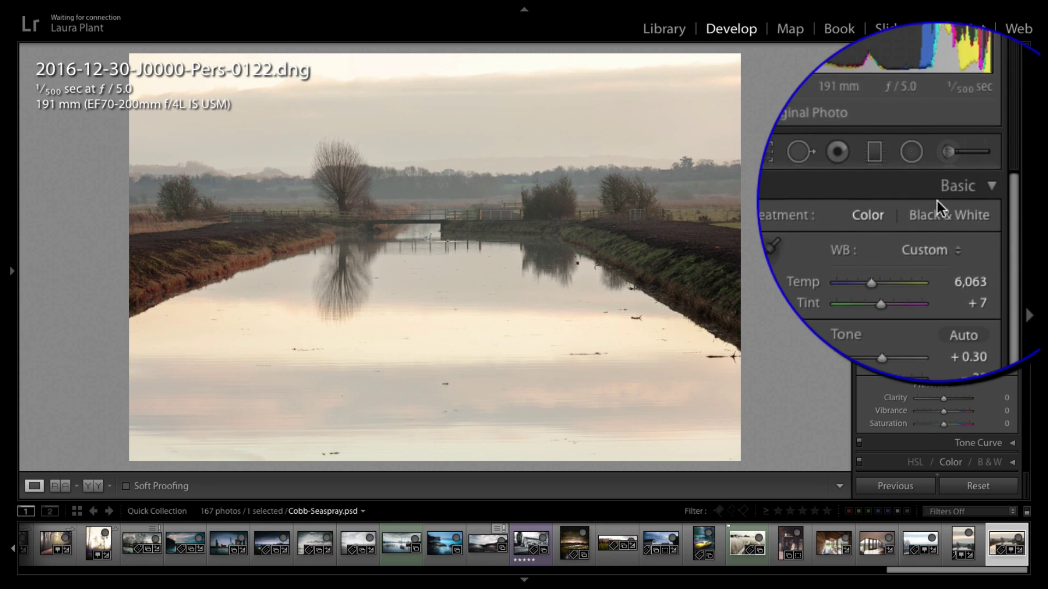
- Collapse the Basic and Effects panels and open the Graduated Filter with its effects reset to zero
{"action": "left_click", "coordinate": [989, 193]}
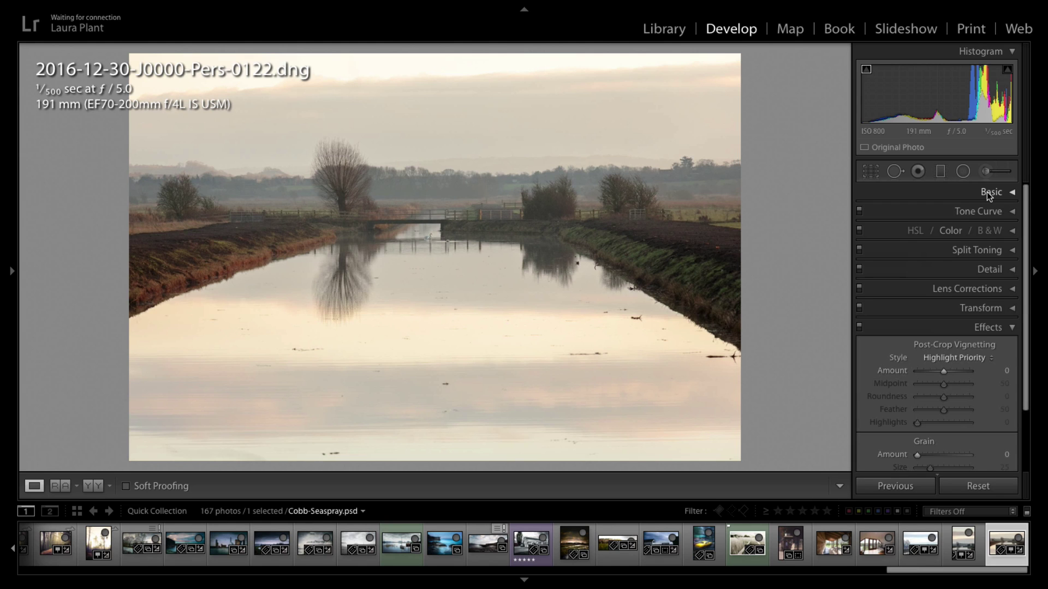
{"action": "left_click", "coordinate": [999, 328]}
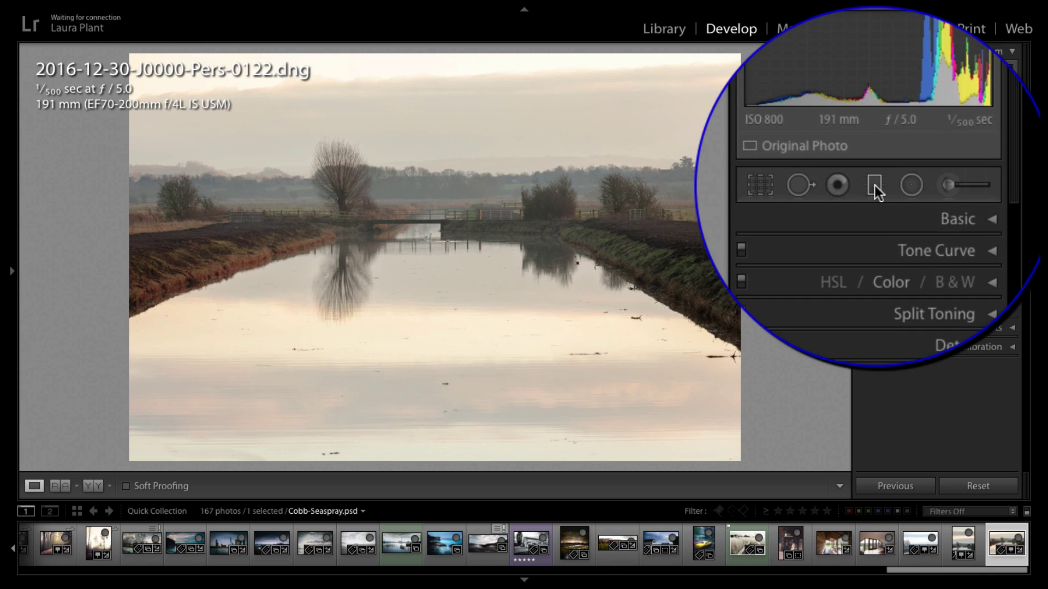
{"action": "left_click", "coordinate": [875, 186]}
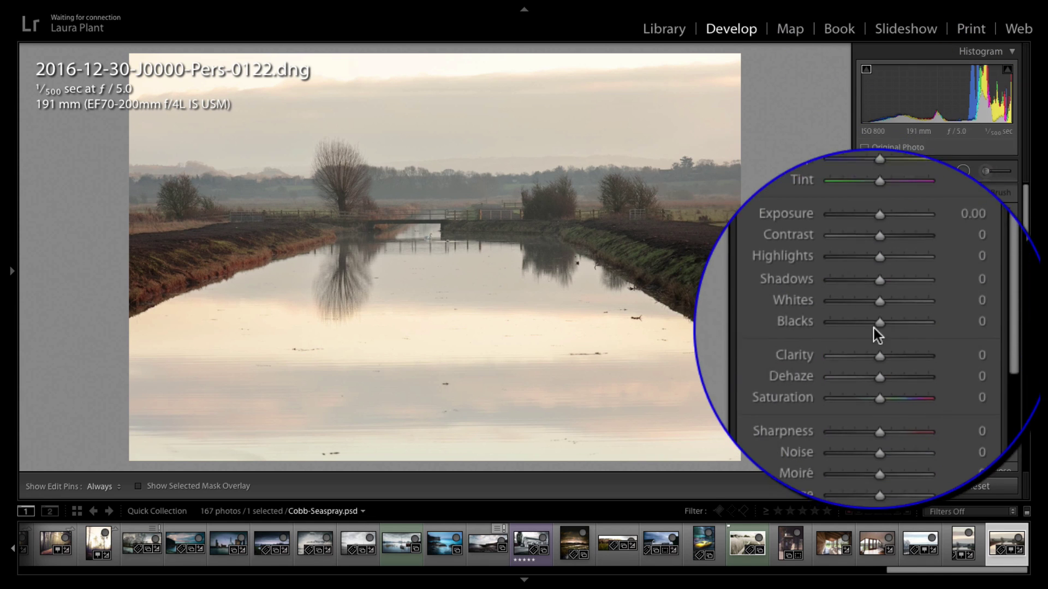
{"action": "key", "text": "alt"}
{"action": "key", "text": "alt"}
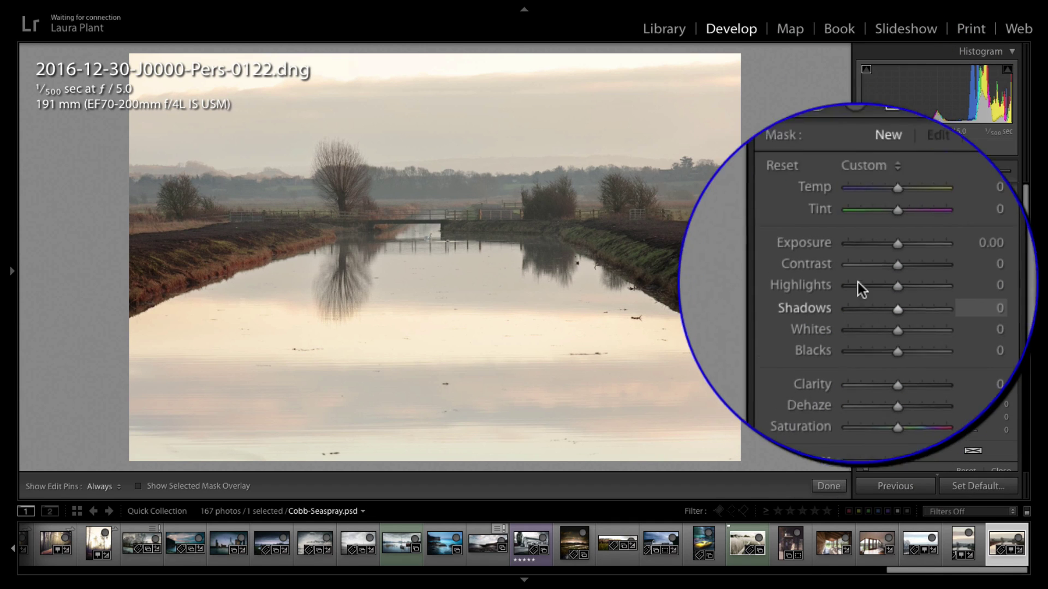
{"action": "key", "text": "alt"}
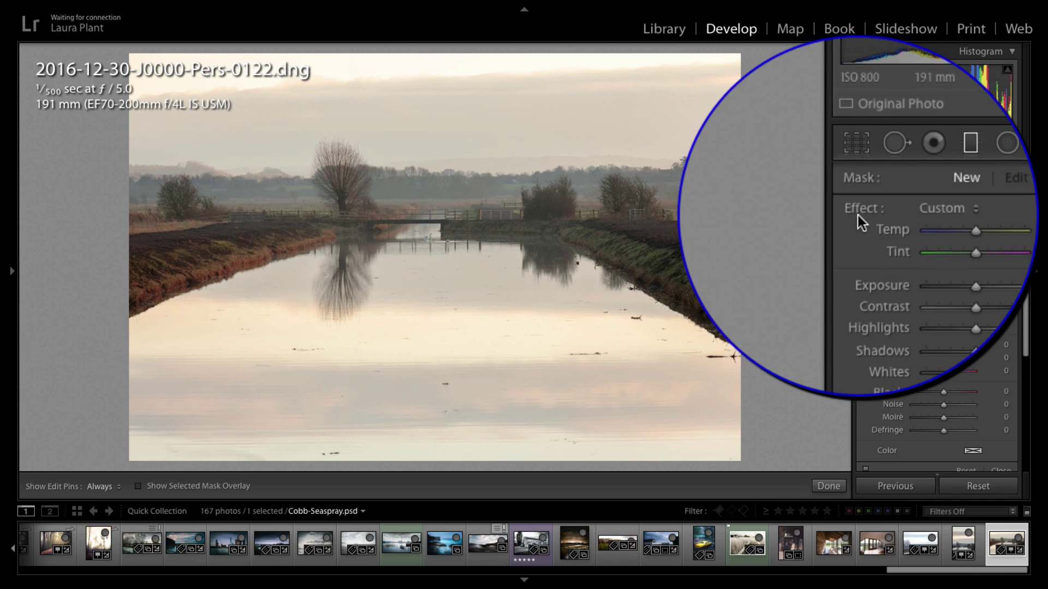
{"action": "key", "text": "alt"}
{"action": "key", "text": "alt"}
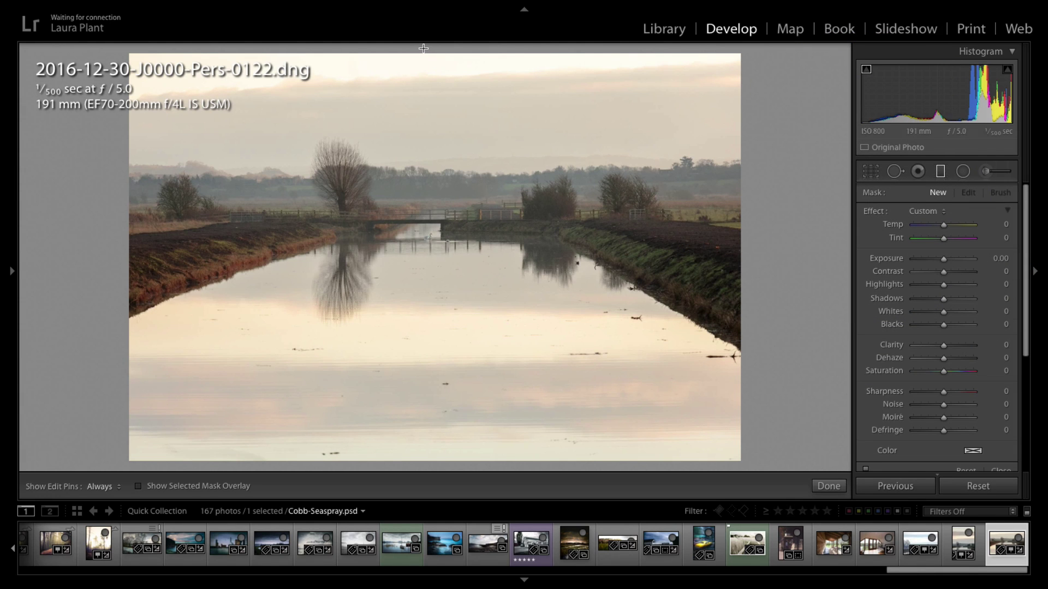
- Draw a graduated filter down over the sky: Exposure −0.58, Highlights −14, Shadows −17, Whites −13, Blacks −29
{"action": "left_click_drag", "start_coordinate": [423, 49], "coordinate": [424, 318]}
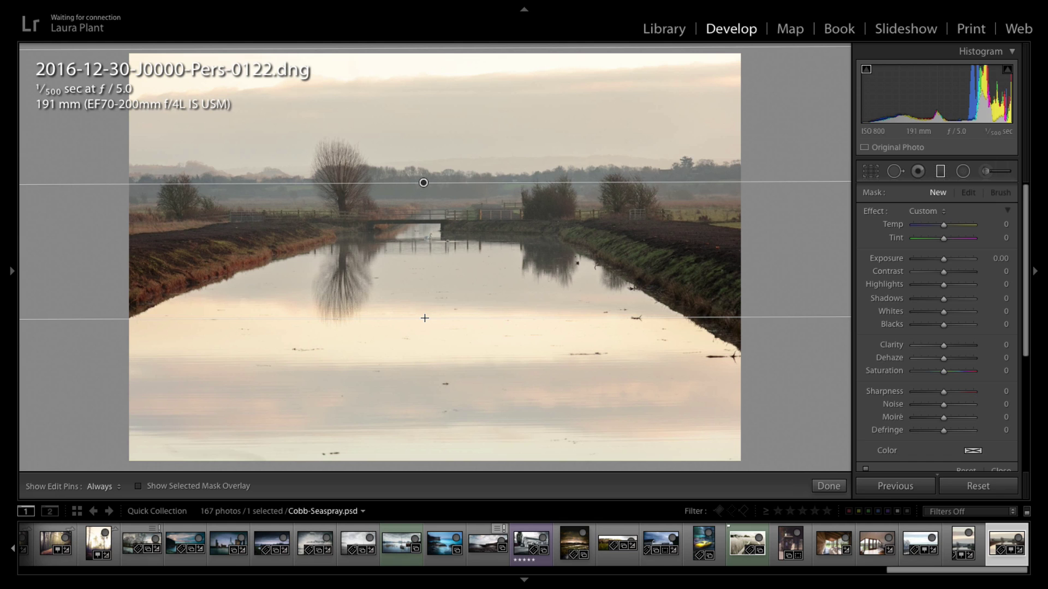
{"action": "left_click_drag", "start_coordinate": [425, 318], "coordinate": [424, 318]}
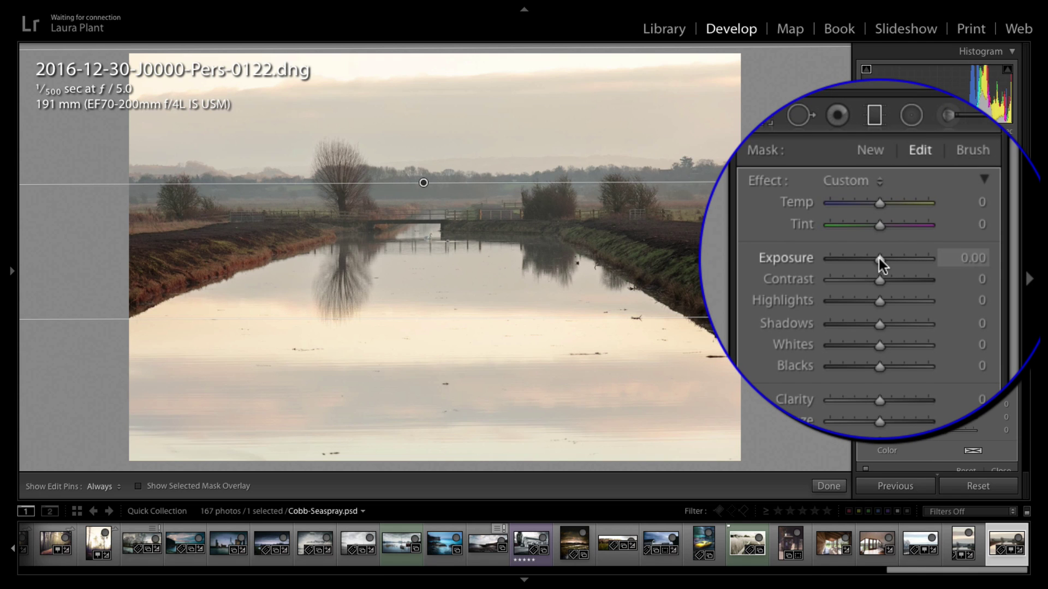
{"action": "left_click_drag", "start_coordinate": [879, 258], "coordinate": [872, 260]}
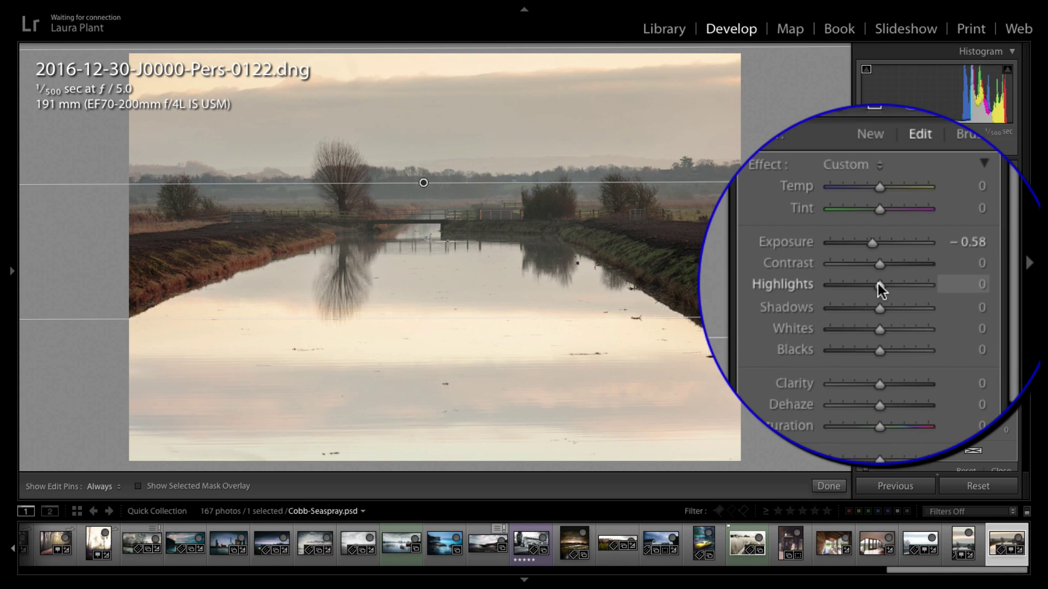
{"action": "left_click_drag", "start_coordinate": [878, 283], "coordinate": [873, 310]}
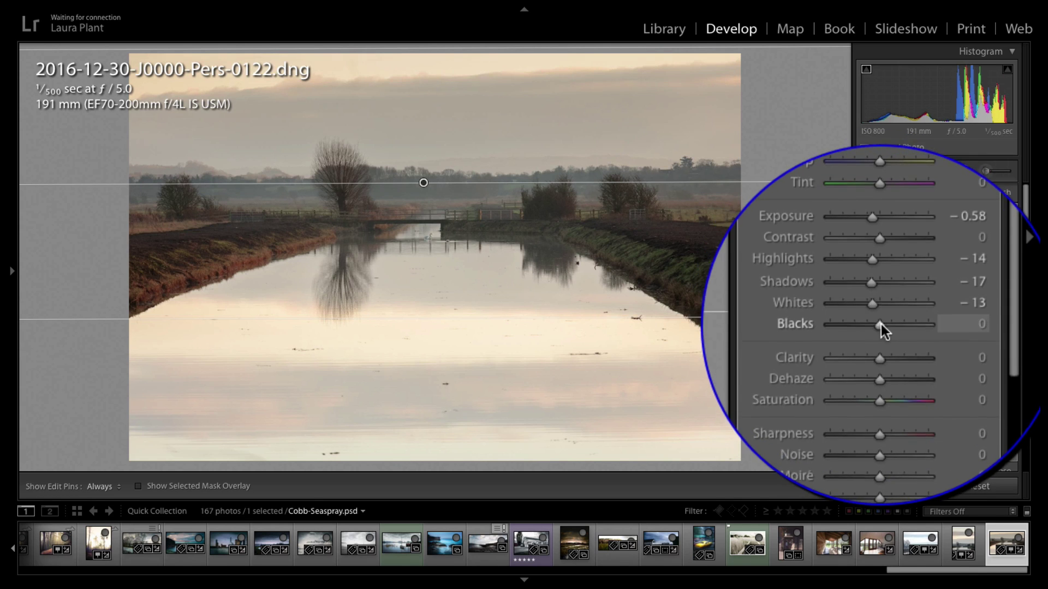
{"action": "left_click_drag", "start_coordinate": [878, 324], "coordinate": [863, 324]}
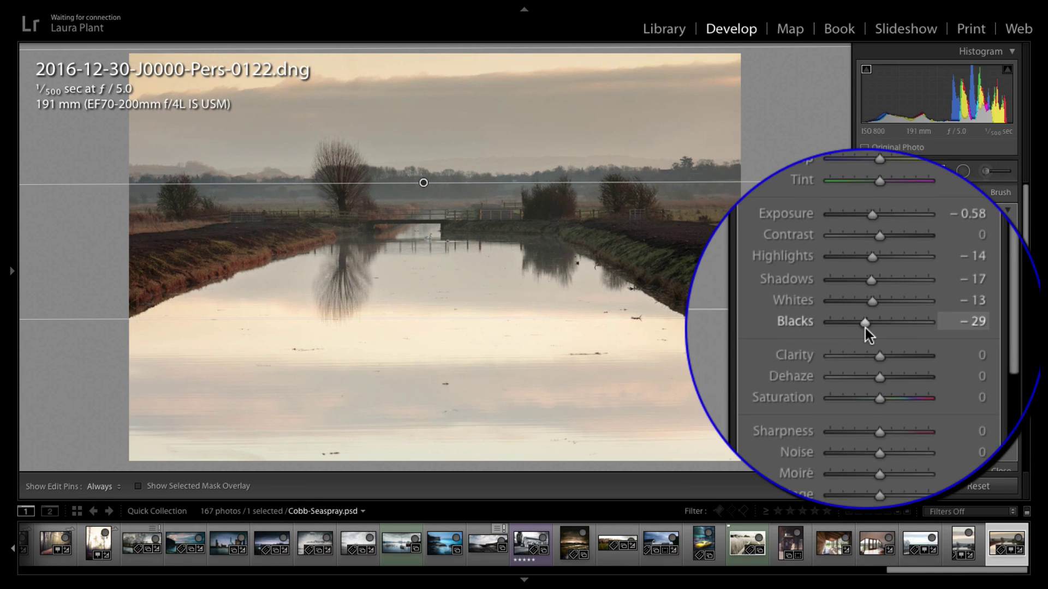
- Warm the sky filter with Temp 4 and Tint 12
{"action": "left_click", "coordinate": [857, 402]}
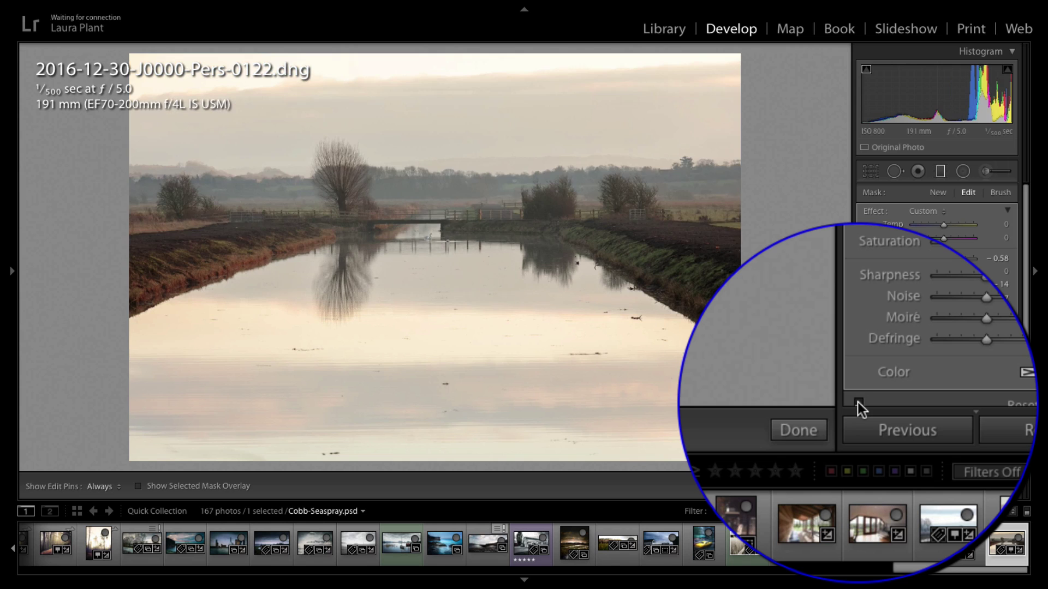
{"action": "left_click", "coordinate": [857, 402]}
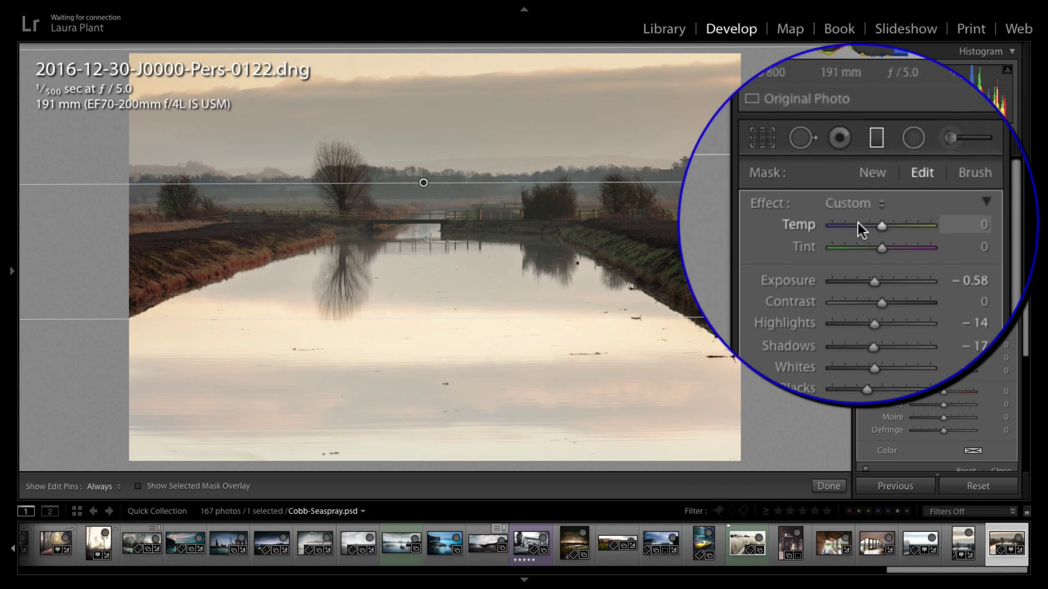
{"action": "key", "text": "Up"}
{"action": "key", "text": "Up"}
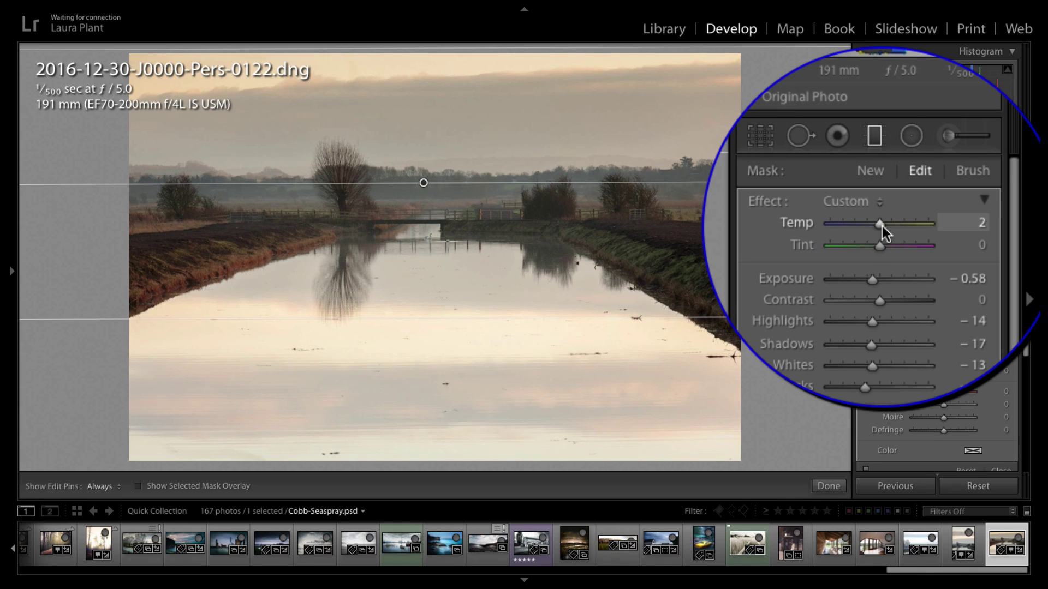
{"action": "key", "text": "Up"}
{"action": "key", "text": "Up"}
{"action": "left_click_drag", "start_coordinate": [882, 240], "coordinate": [887, 240]}
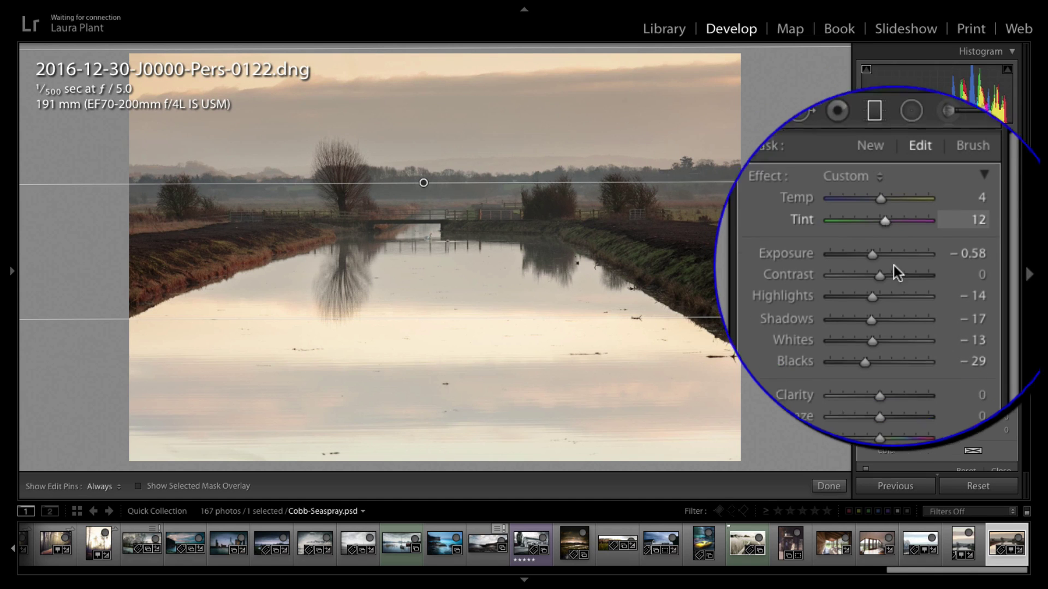
- Toggle the graduated filter off and on to compare before and after, leaving it on
{"action": "scroll", "coordinate": [893, 295], "scroll_direction": "down", "scroll_amount": 2}
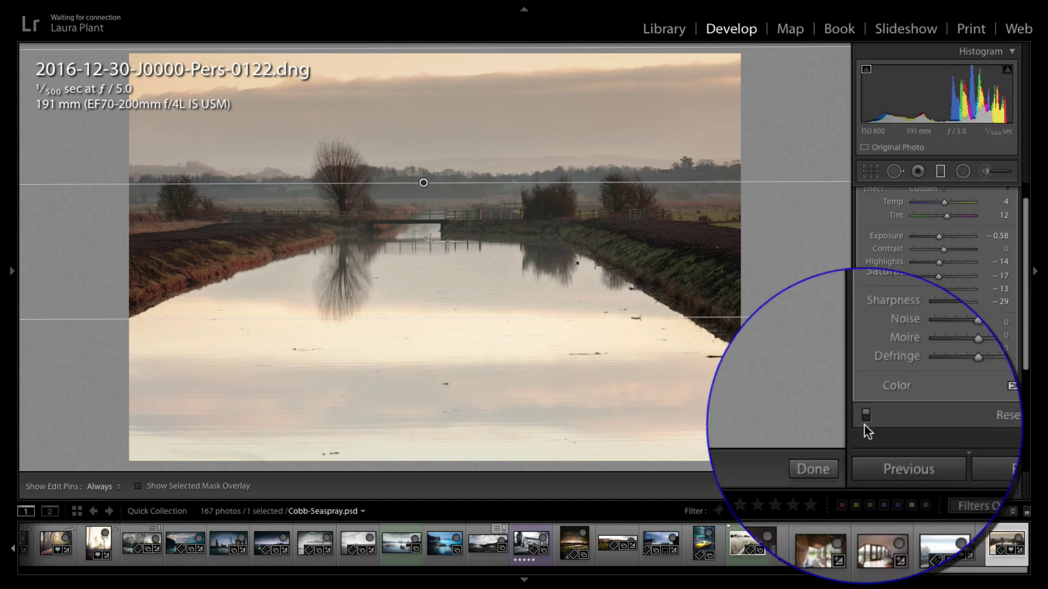
{"action": "left_click", "coordinate": [866, 449]}
{"action": "left_click", "coordinate": [866, 449]}
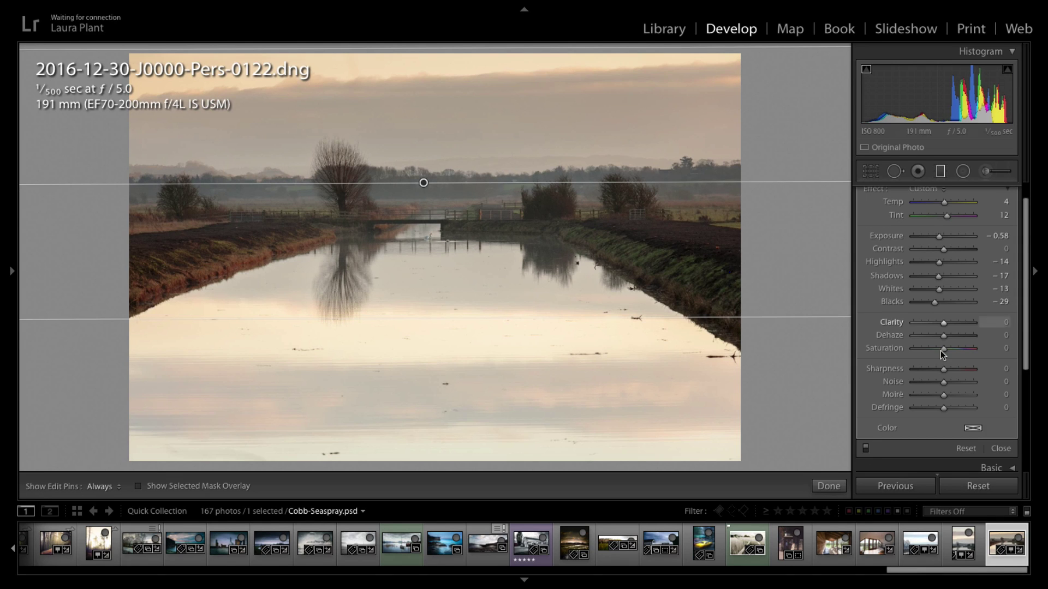
{"action": "left_click", "coordinate": [865, 449]}
{"action": "left_click", "coordinate": [865, 449]}
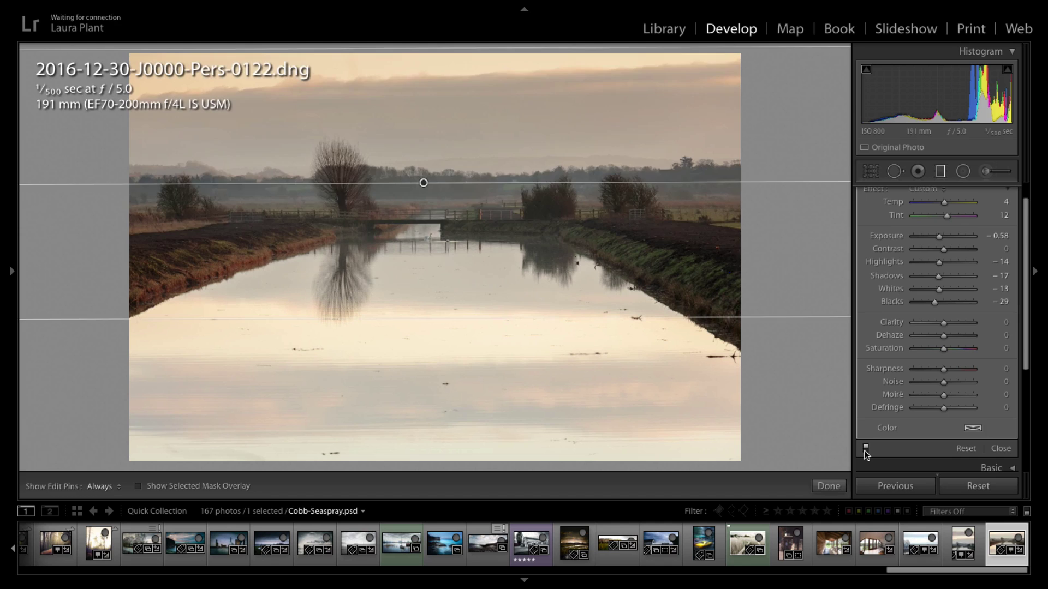
{"action": "left_click", "coordinate": [865, 449]}
{"action": "left_click", "coordinate": [865, 449]}
{"action": "left_click", "coordinate": [864, 449]}
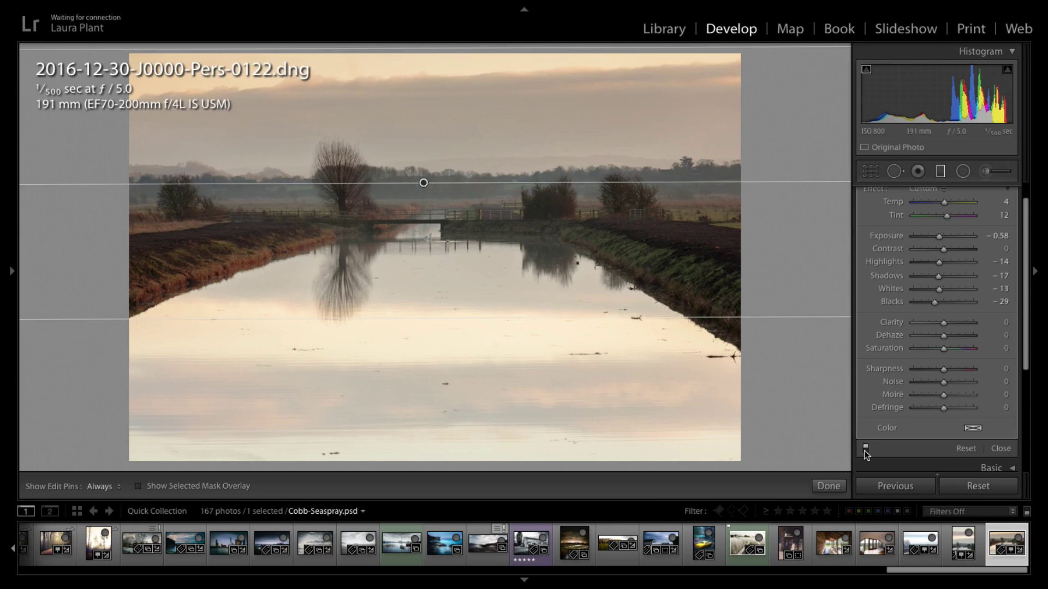
- Move the gradient's lower guide down so the transition reaches across the far canal bank
{"action": "left_click_drag", "start_coordinate": [461, 317], "coordinate": [459, 345]}
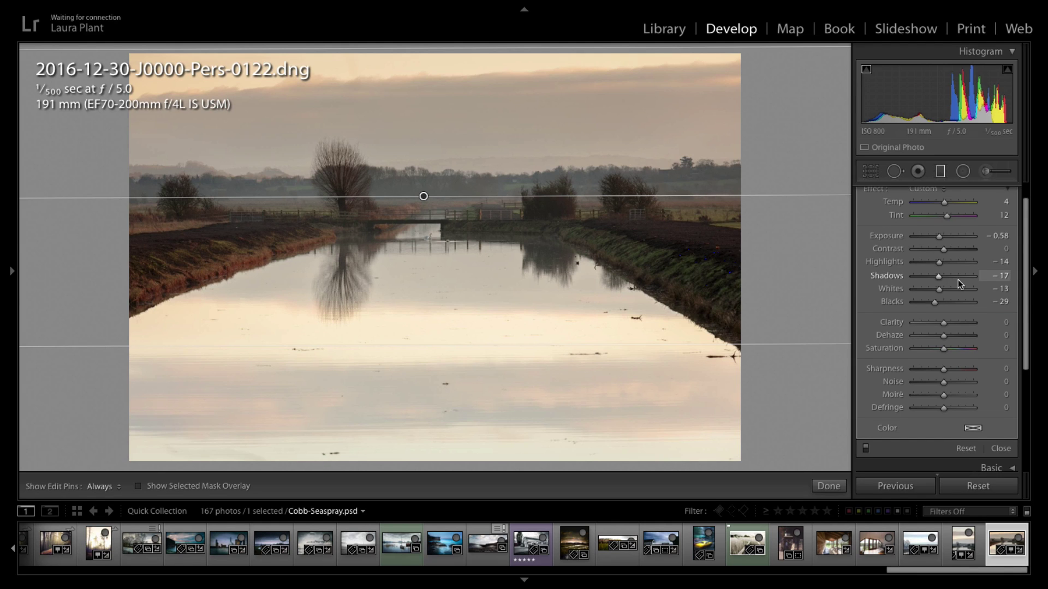
{"action": "scroll", "coordinate": [959, 282], "scroll_direction": "up", "scroll_amount": 1}
{"action": "scroll", "coordinate": [959, 284], "scroll_direction": "up", "scroll_amount": 1}
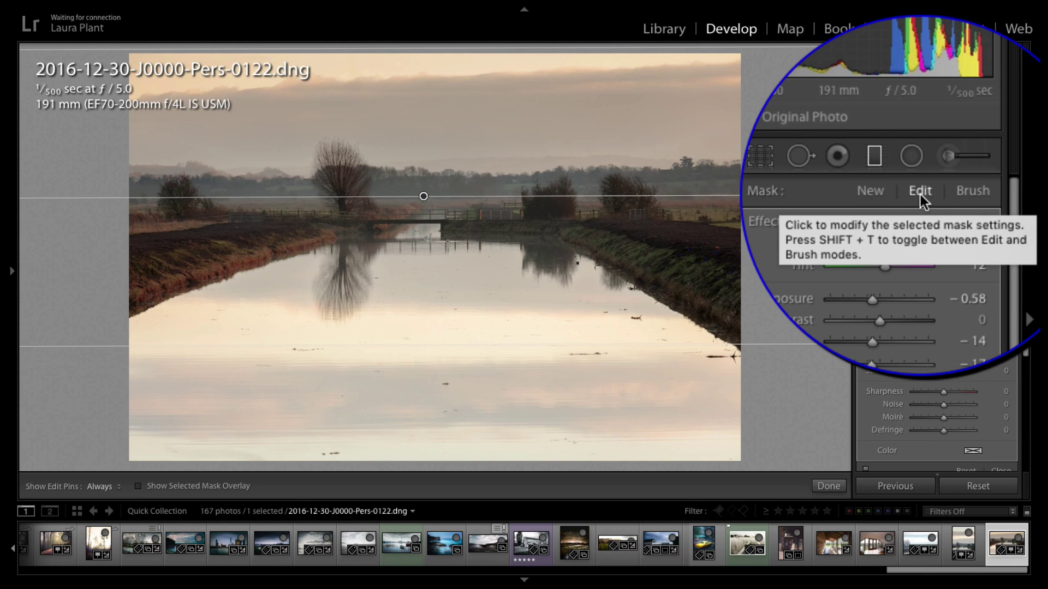
- Switch the filter mask to Brush refinement, with Brush A at Size 24, Feather 100, Flow 7
{"action": "left_click", "coordinate": [971, 193]}
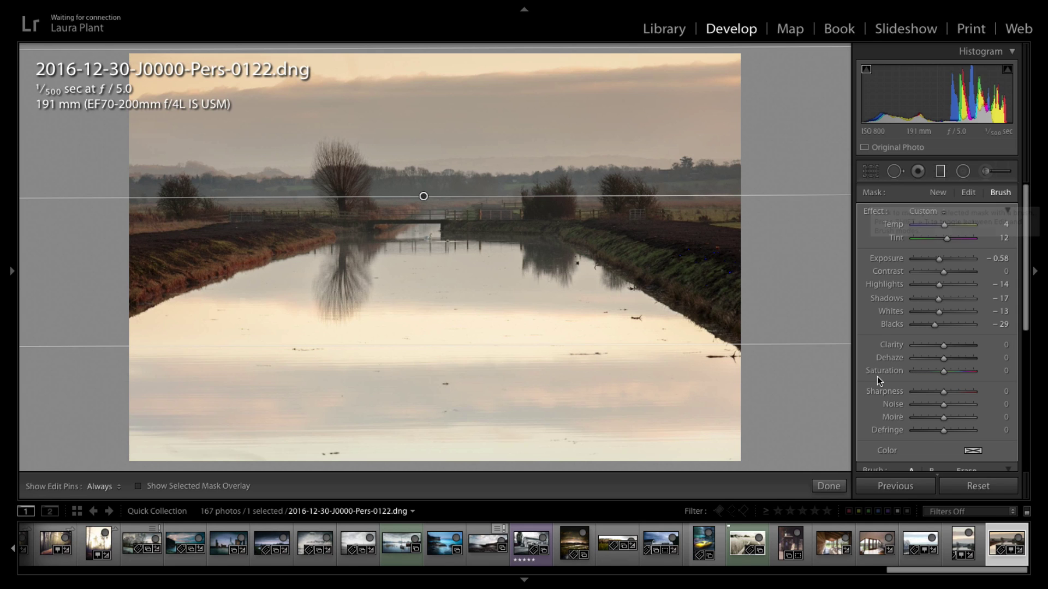
{"action": "scroll", "coordinate": [876, 375], "scroll_direction": "down", "scroll_amount": 5}
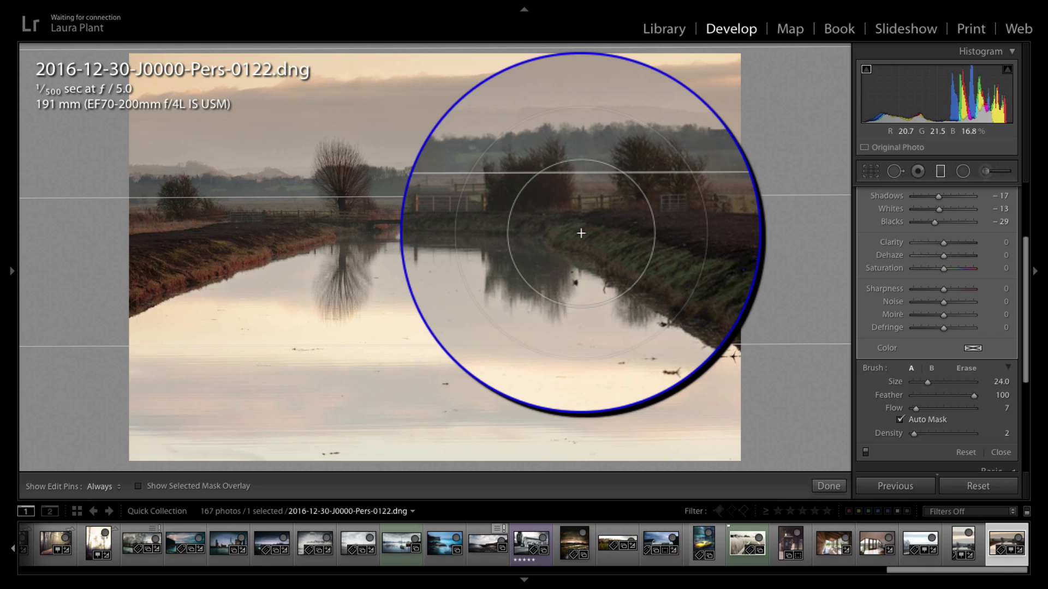
{"action": "key", "text": "alt"}
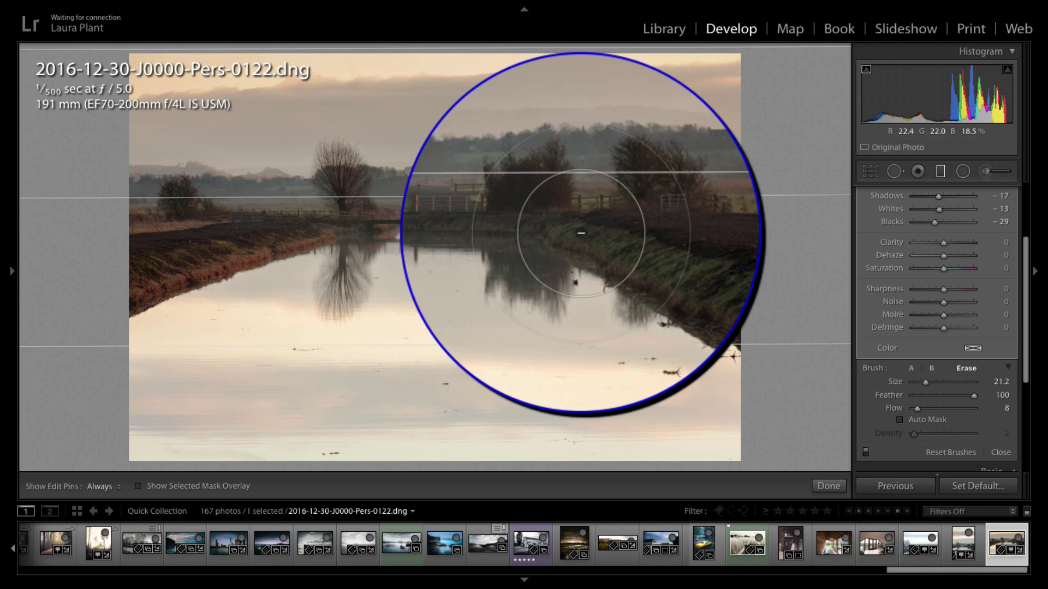
{"action": "key", "text": "alt"}
{"action": "key", "text": "alt"}
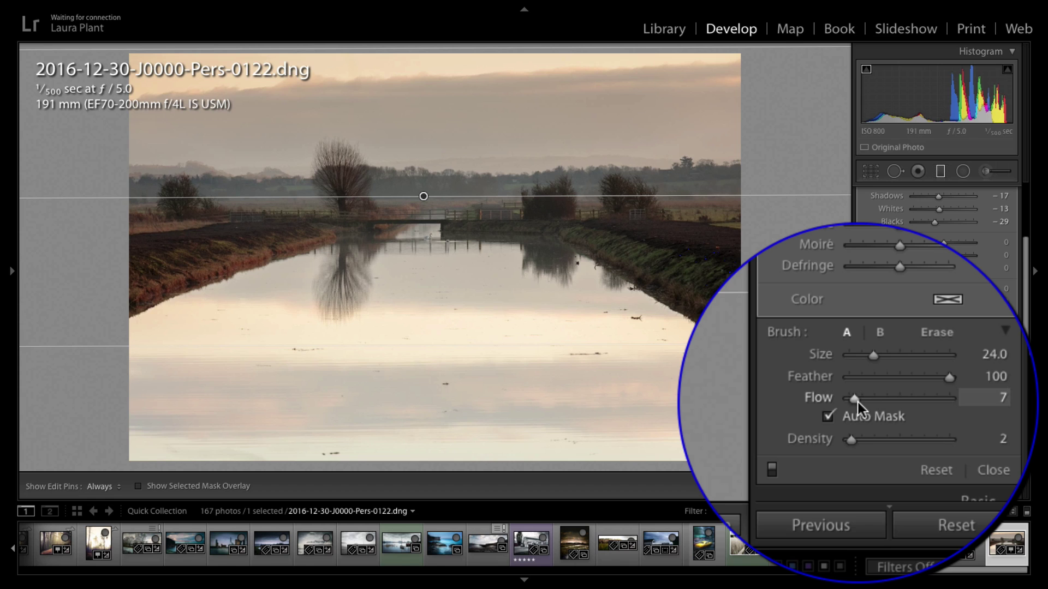
{"action": "key", "text": "alt"}
{"action": "key", "text": "alt"}
{"action": "key", "text": "alt"}
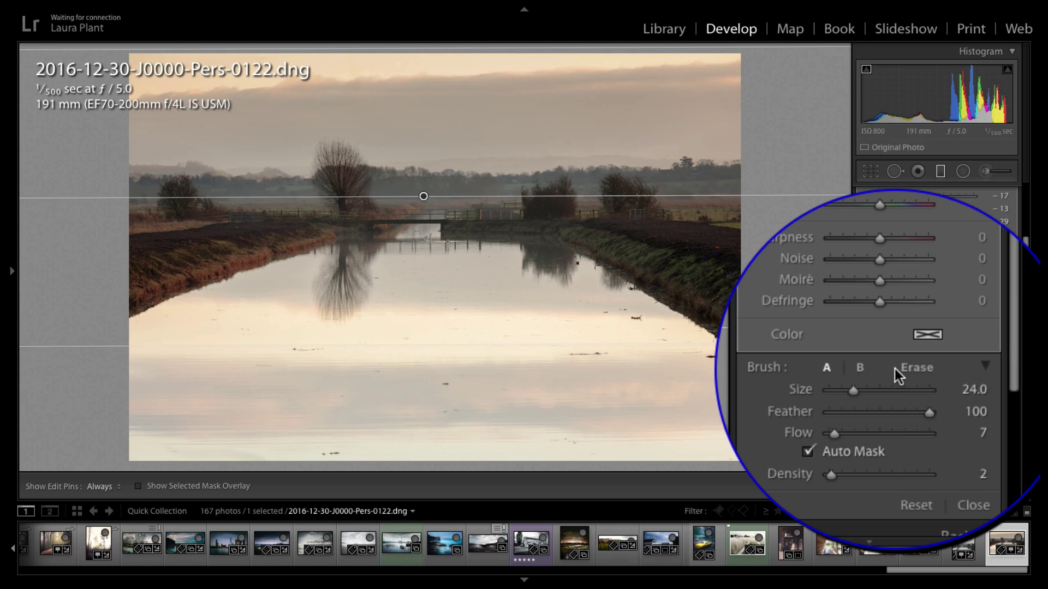
- Select the Erase brush at Flow 5, toggling the filter pins with H to view the trees
{"action": "left_click", "coordinate": [912, 370]}
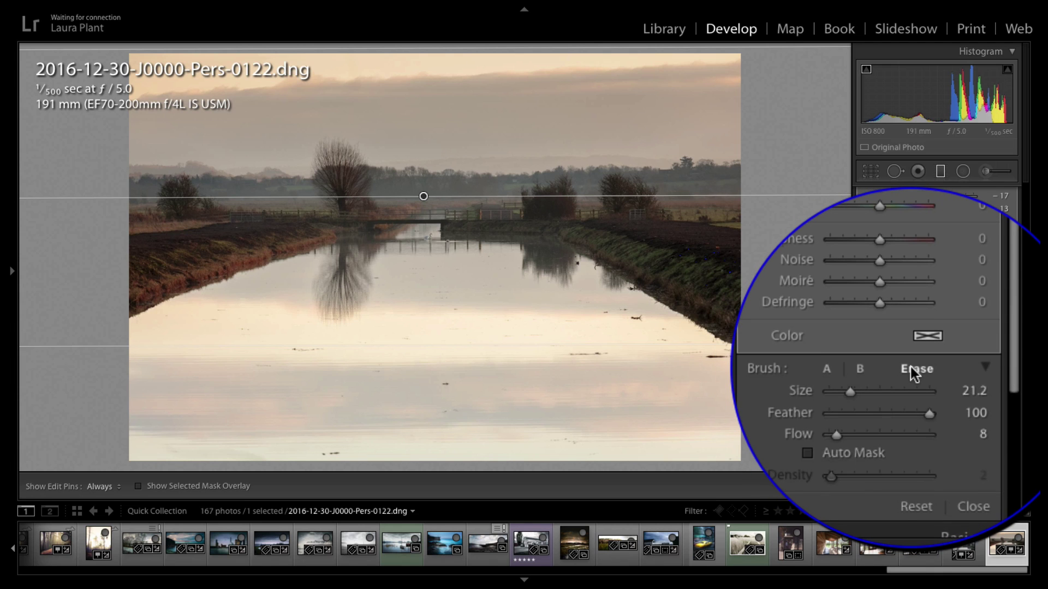
{"action": "left_click_drag", "start_coordinate": [857, 402], "coordinate": [854, 402]}
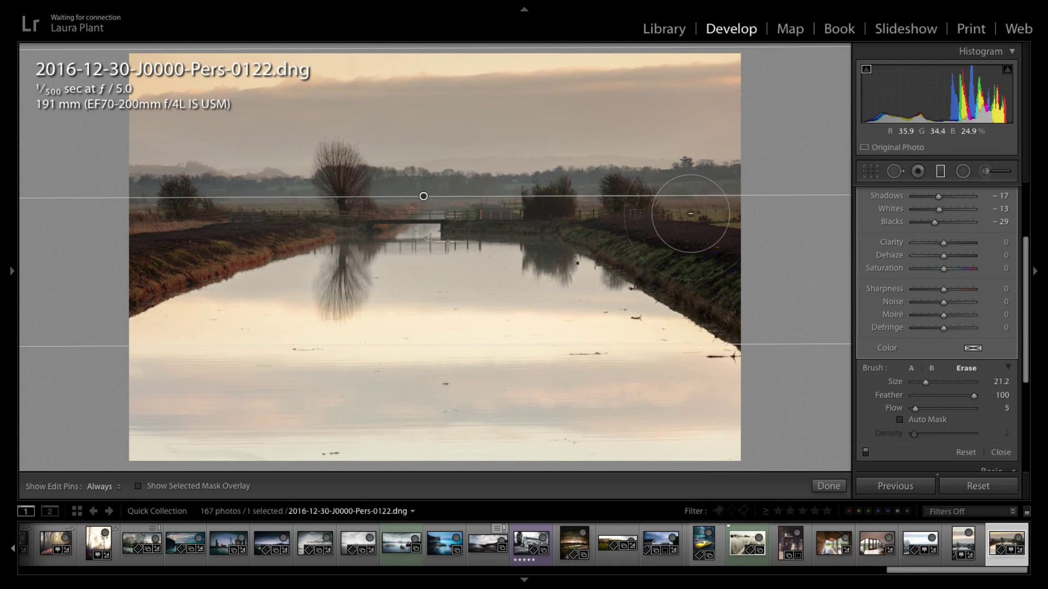
{"action": "key", "text": "h"}
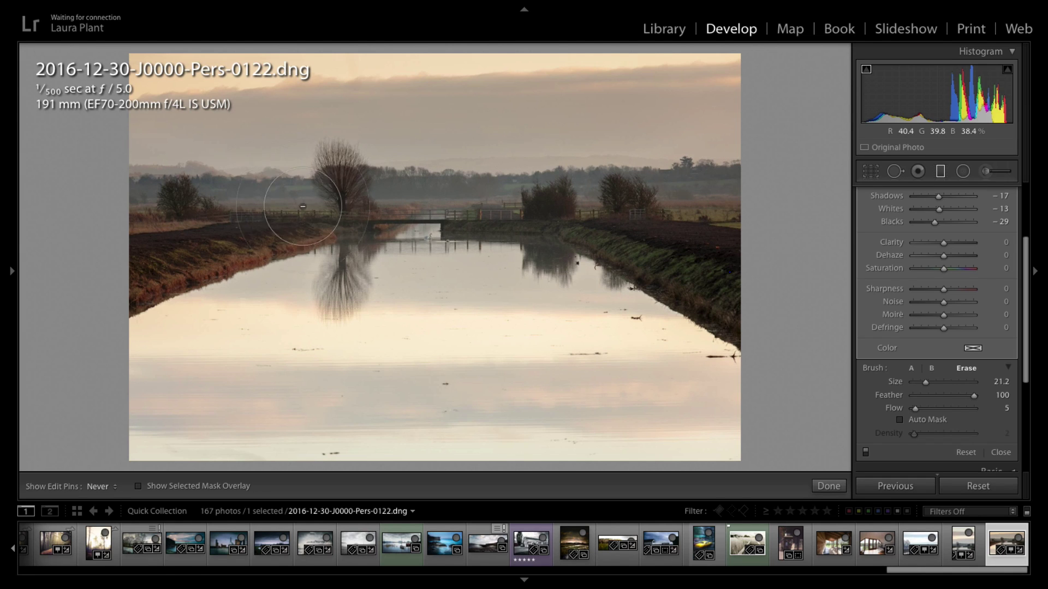
{"action": "key", "text": "h"}
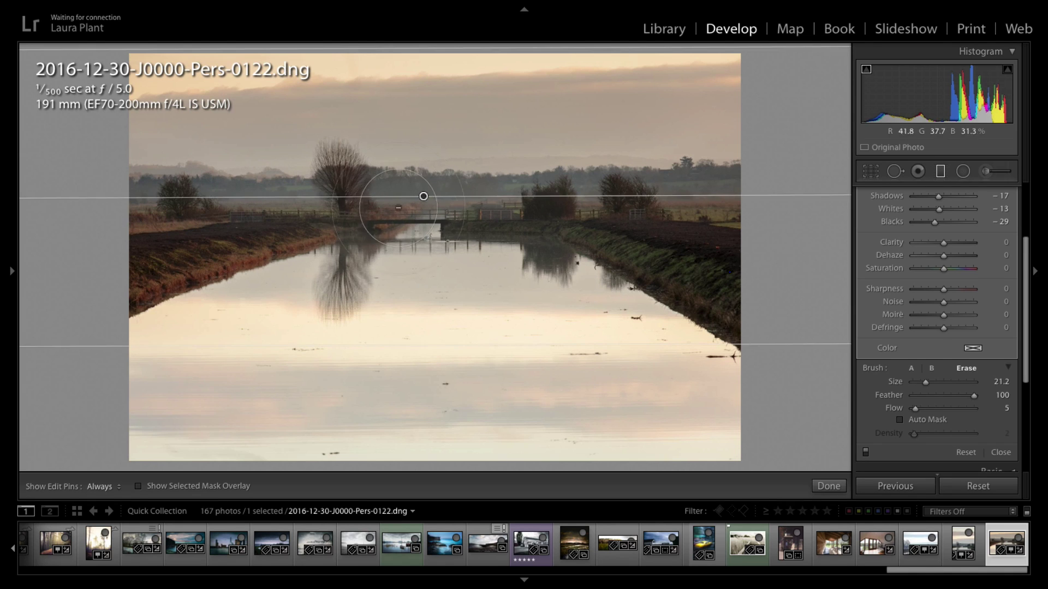
{"action": "key", "text": "h"}
{"action": "key", "text": "h"}
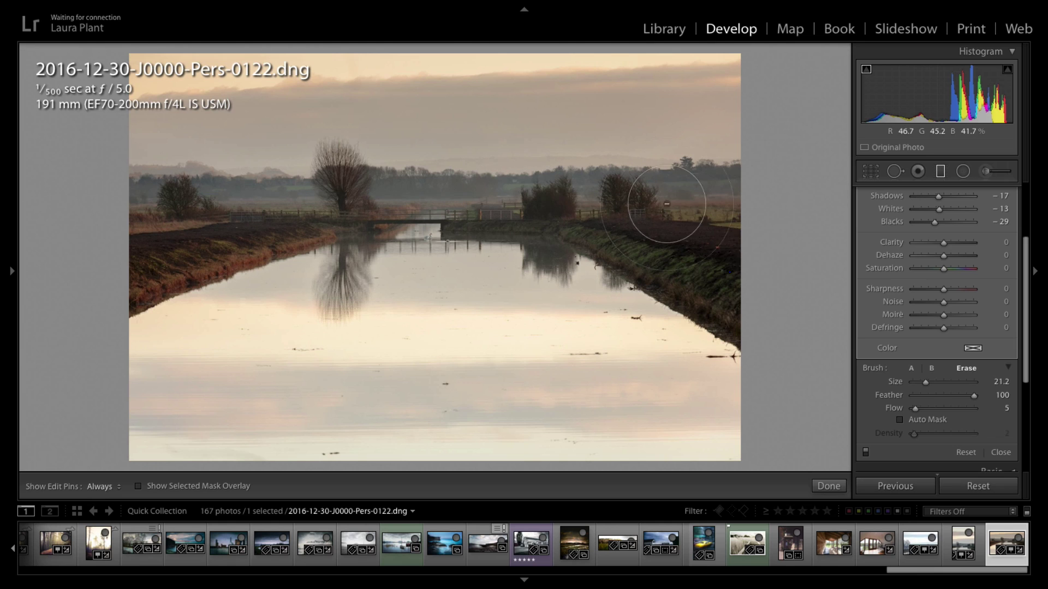
{"action": "key", "text": "h"}
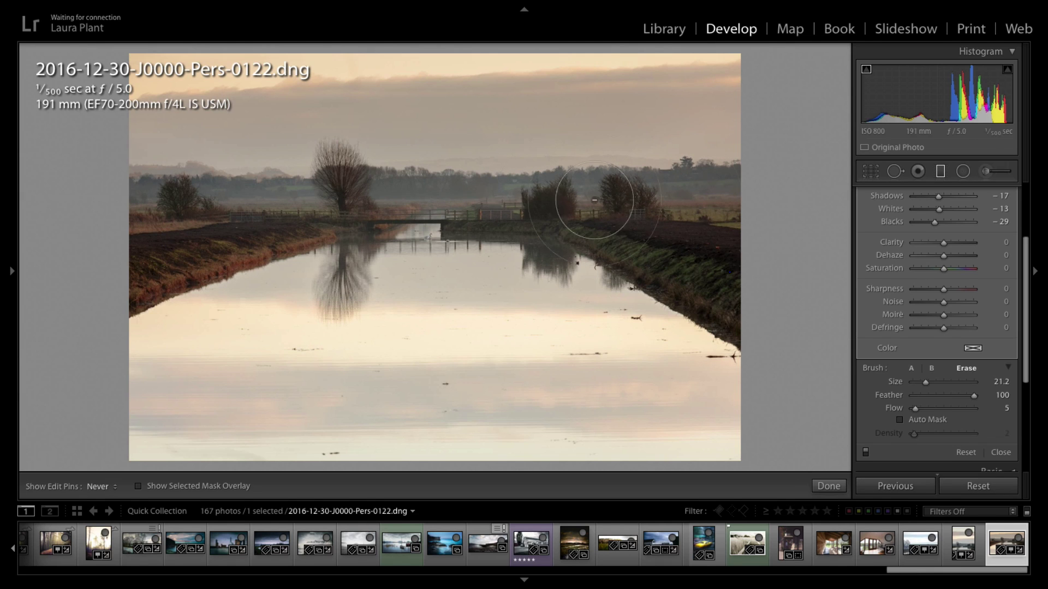
{"action": "key", "text": "h"}
{"action": "key", "text": "h"}
{"action": "key", "text": "h"}
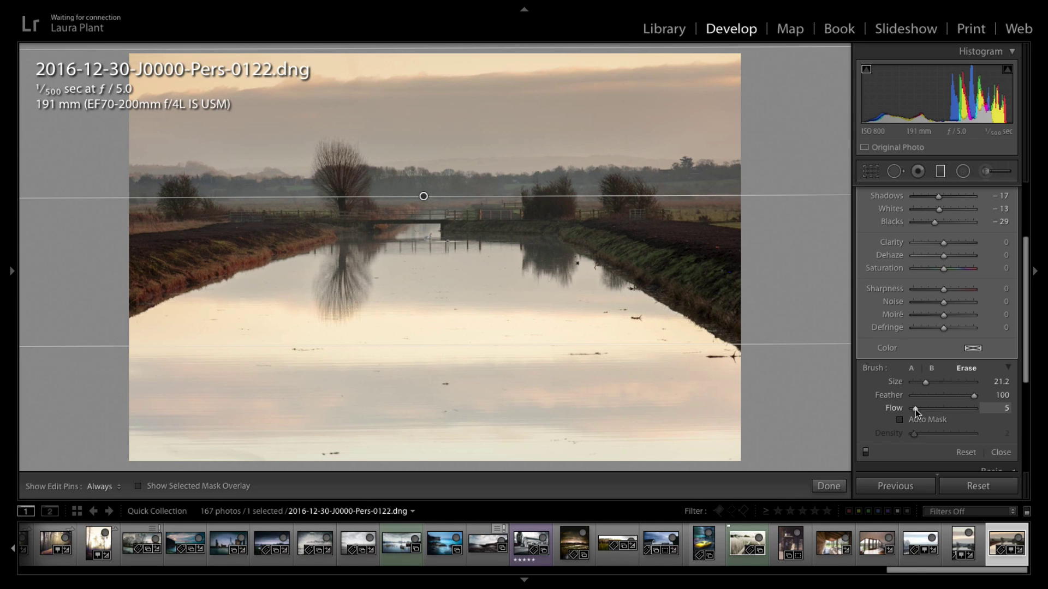
- Raise the Erase brush flow to about 72, then settle it at 18
{"action": "left_click_drag", "start_coordinate": [915, 409], "coordinate": [958, 410]}
{"action": "key", "text": "h"}
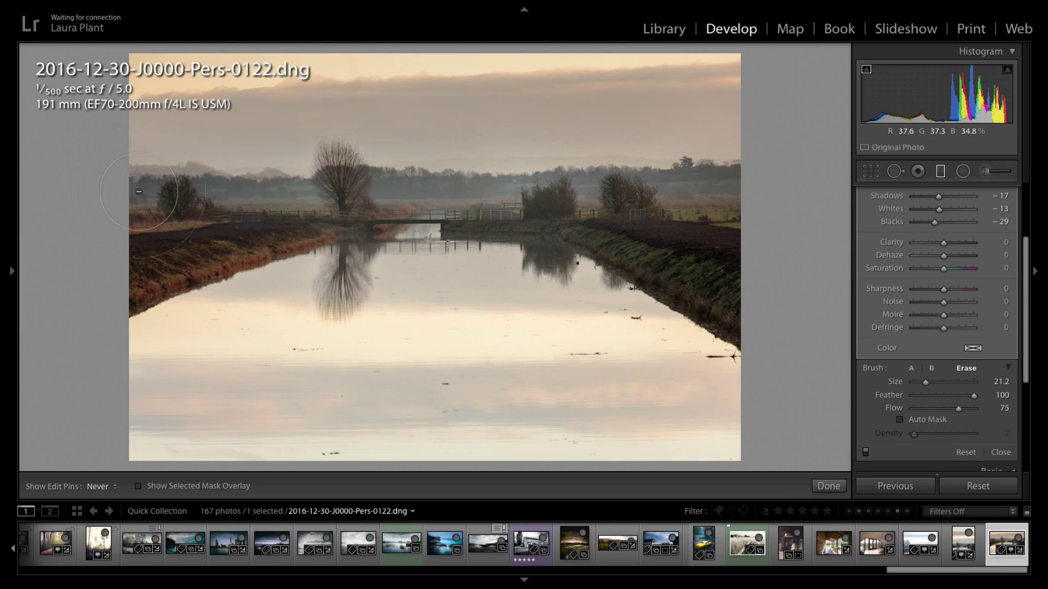
{"action": "key", "text": "h"}
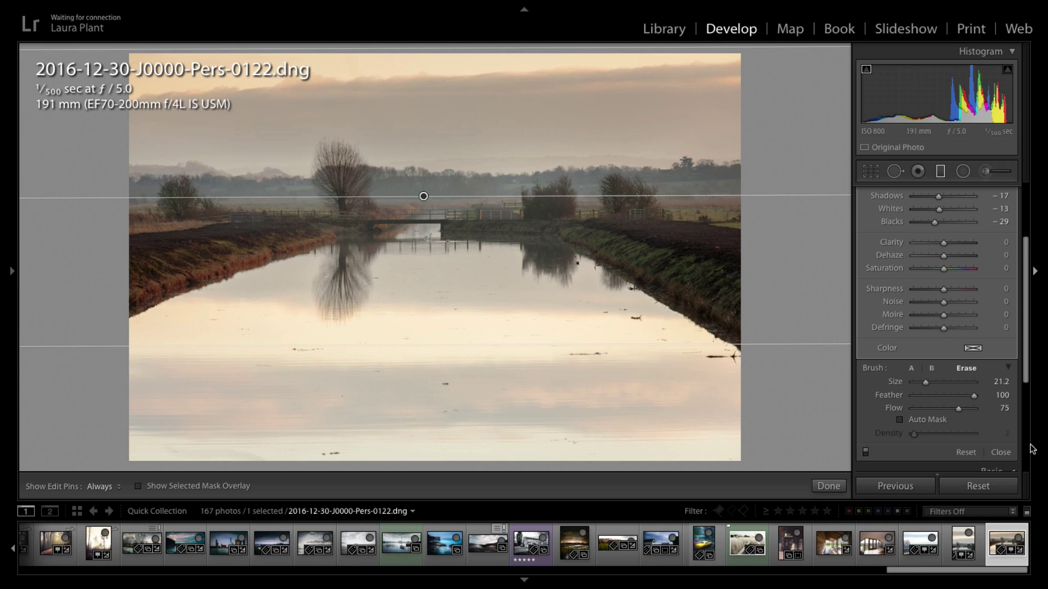
{"action": "left_click_drag", "start_coordinate": [959, 412], "coordinate": [922, 411]}
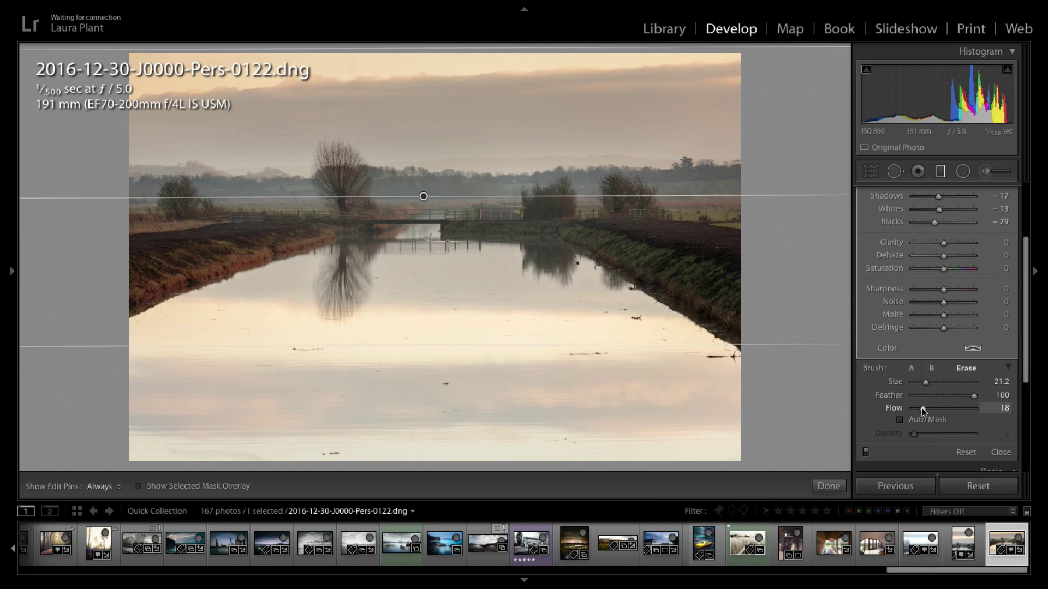